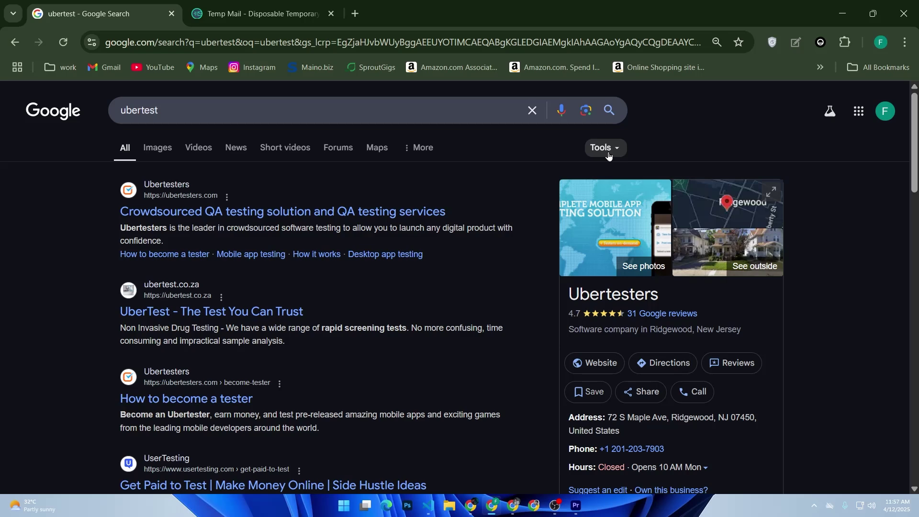
pyautogui.scroll(-5, 608, 155)
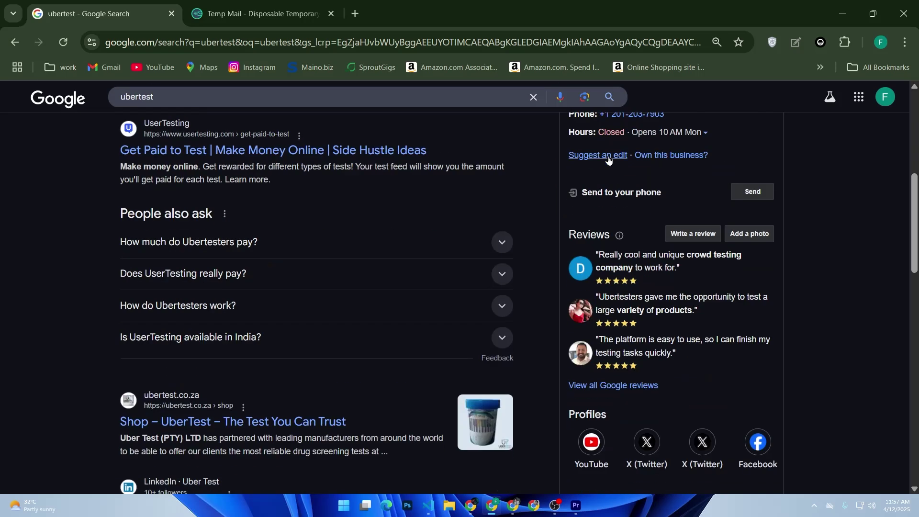
pyautogui.scroll(5, 608, 155)
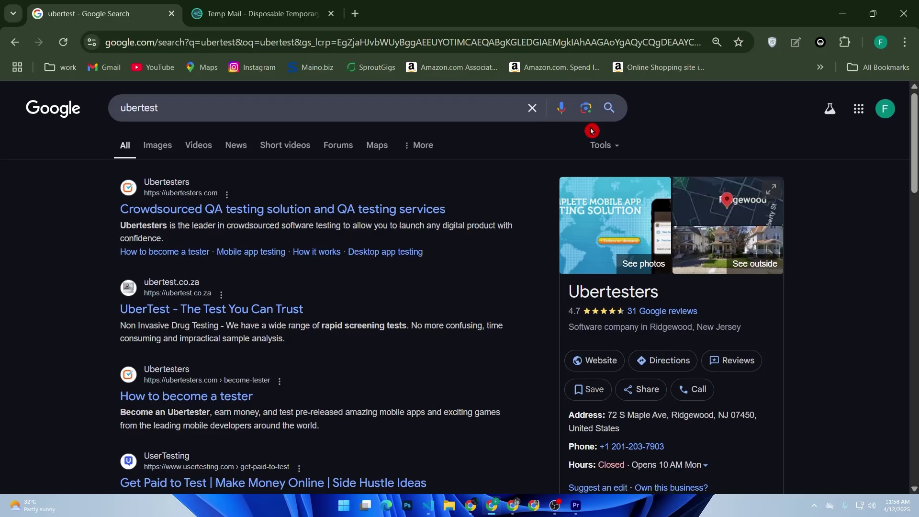
pyautogui.scroll(-3, 591, 130)
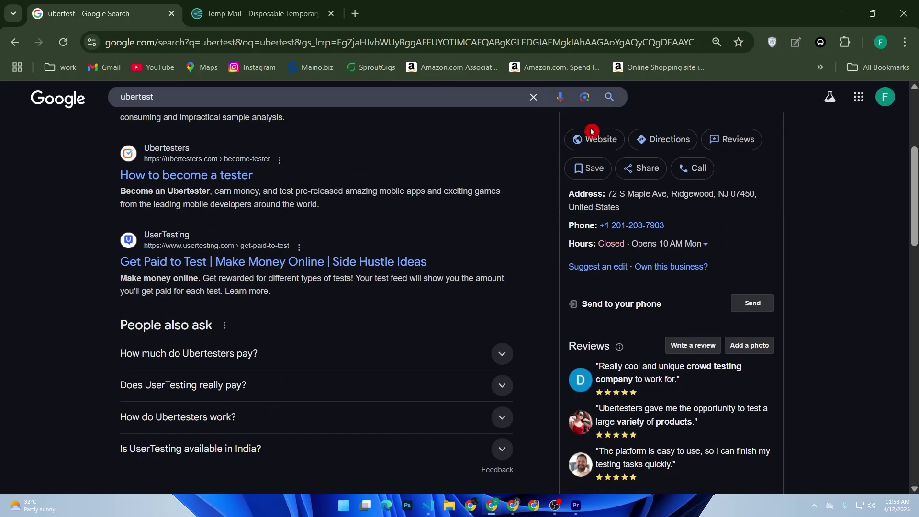
pyautogui.scroll(3, 592, 131)
pyautogui.scroll(3, 591, 131)
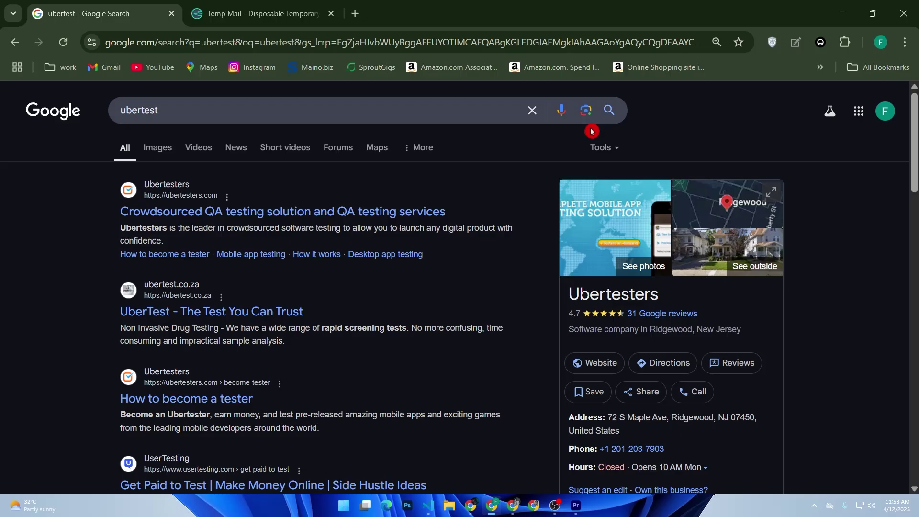
pyautogui.scroll(-5, 592, 131)
pyautogui.scroll(-3, 591, 130)
pyautogui.scroll(-2, 592, 131)
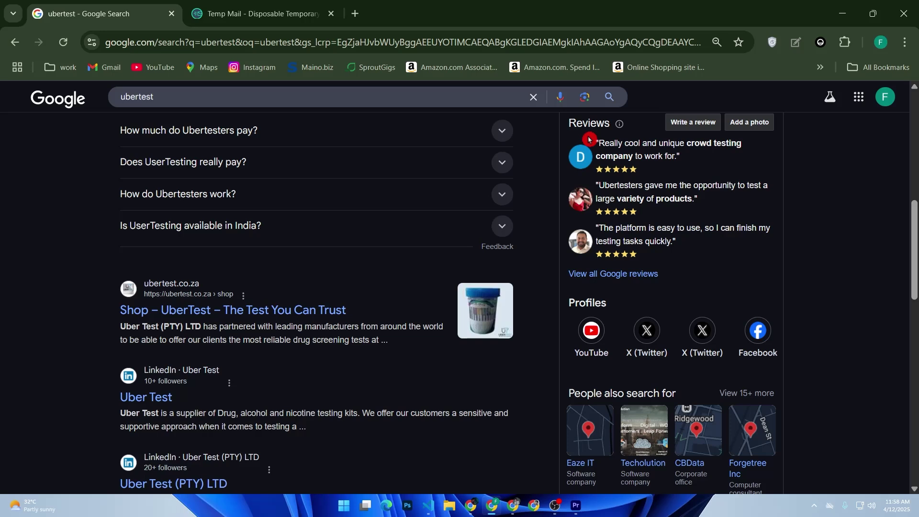
pyautogui.scroll(-2, 589, 138)
pyautogui.scroll(-2, 588, 143)
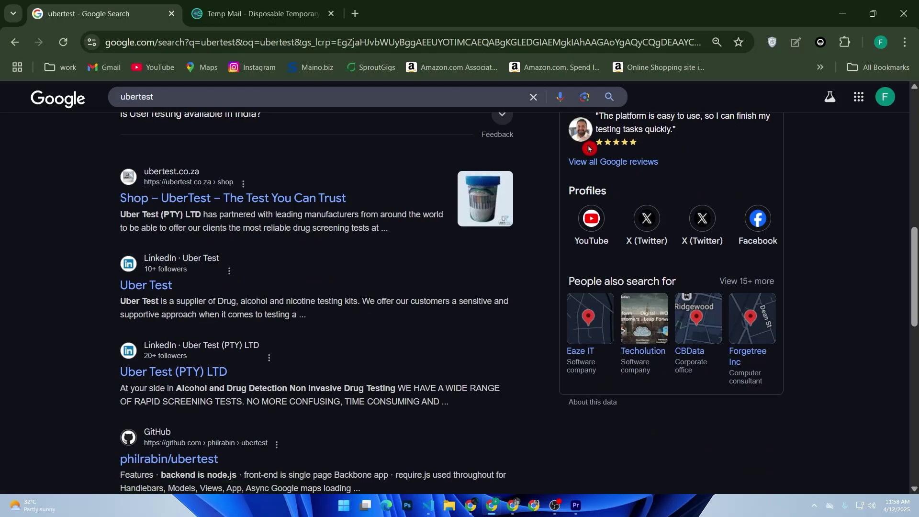
pyautogui.scroll(3, 588, 148)
pyautogui.scroll(4, 589, 148)
pyautogui.scroll(3, 589, 149)
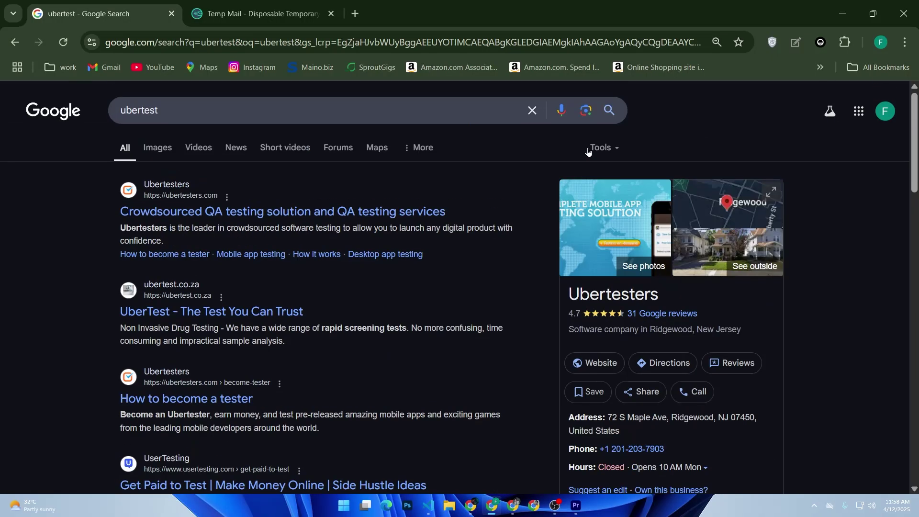
pyautogui.click(231, 405)
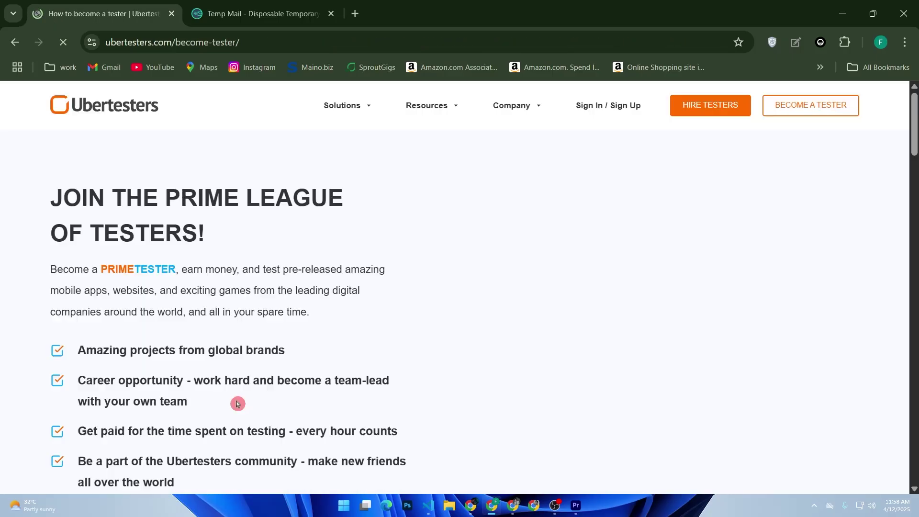
pyautogui.scroll(-5, 291, 181)
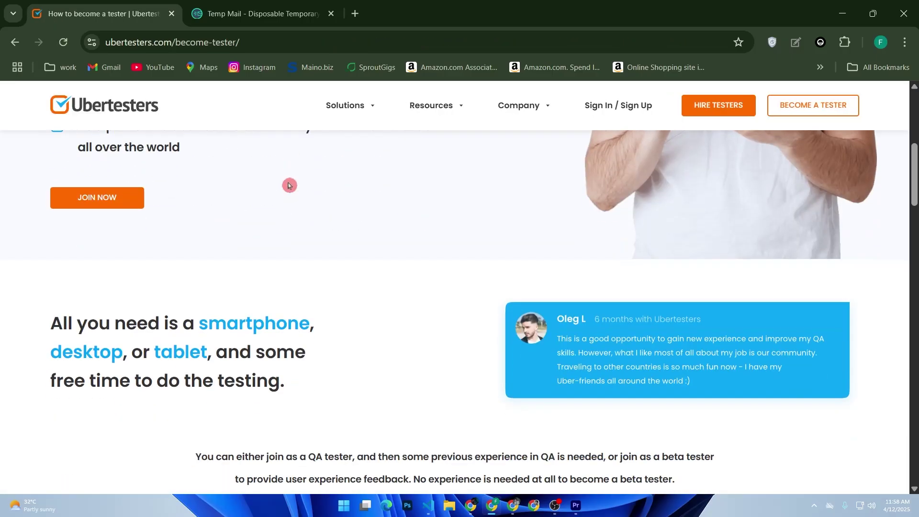
pyautogui.scroll(-2, 290, 186)
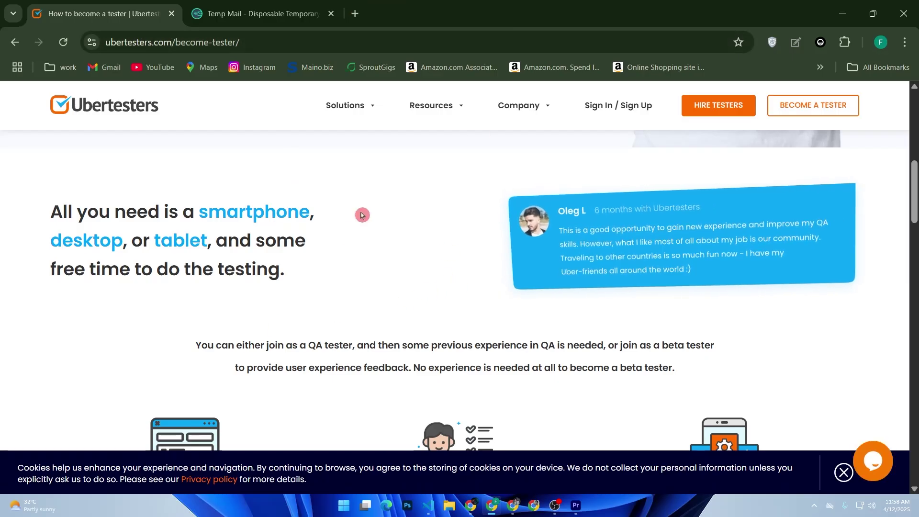
pyautogui.scroll(-3, 364, 214)
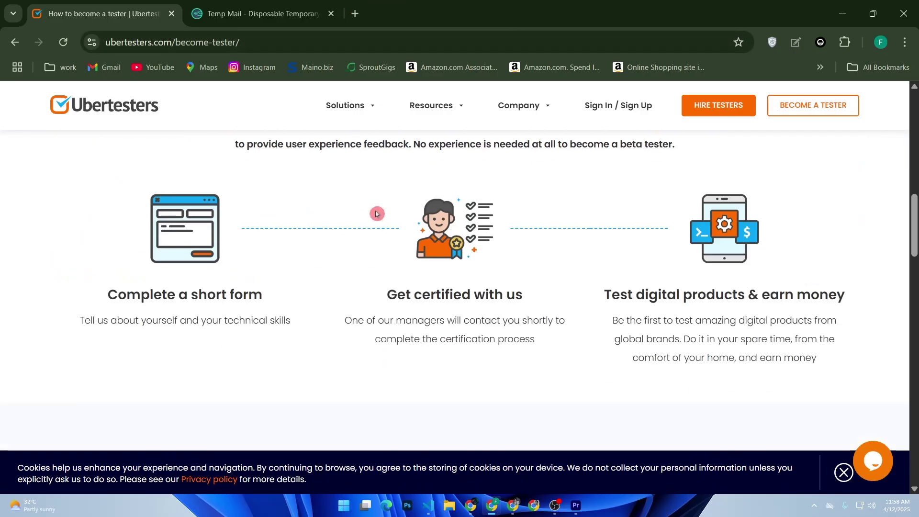
pyautogui.scroll(-2, 377, 213)
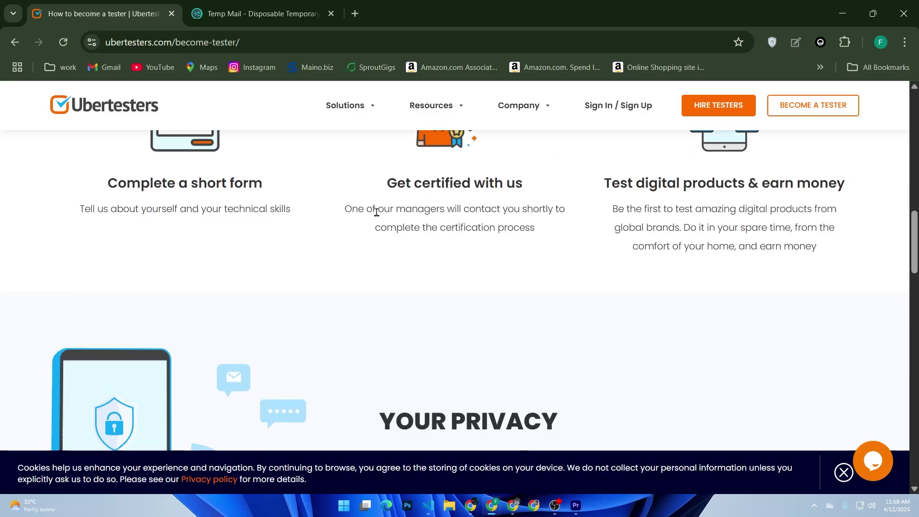
pyautogui.scroll(2, 378, 214)
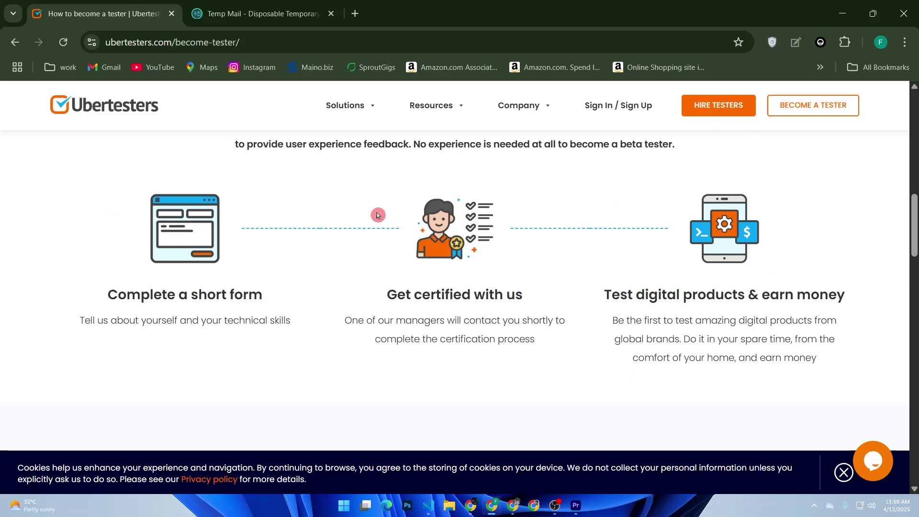
pyautogui.scroll(-2, 378, 215)
pyautogui.scroll(-2, 377, 215)
pyautogui.scroll(3, 378, 215)
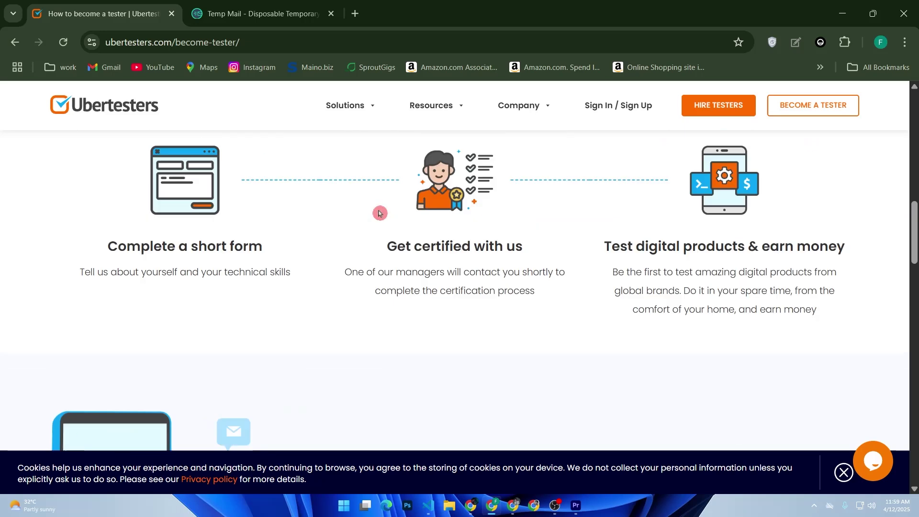
pyautogui.scroll(2, 380, 213)
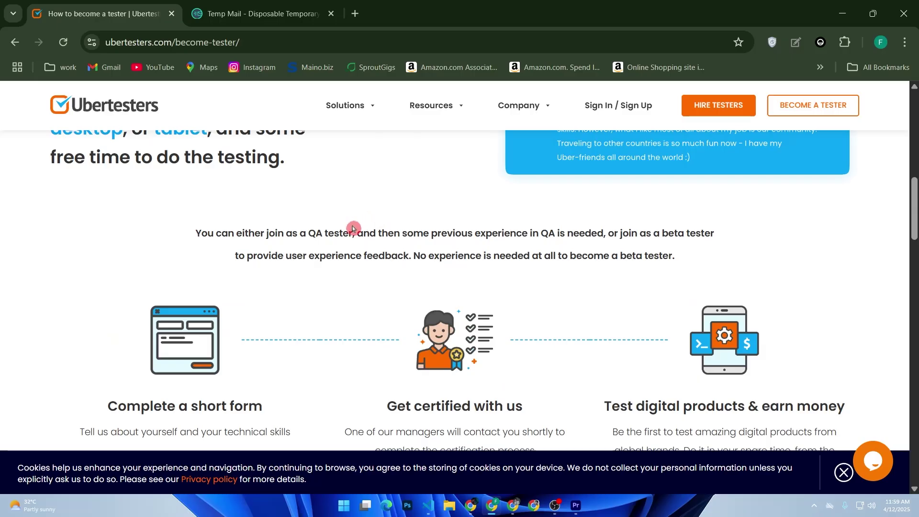
pyautogui.scroll(3, 353, 228)
pyautogui.scroll(4, 354, 228)
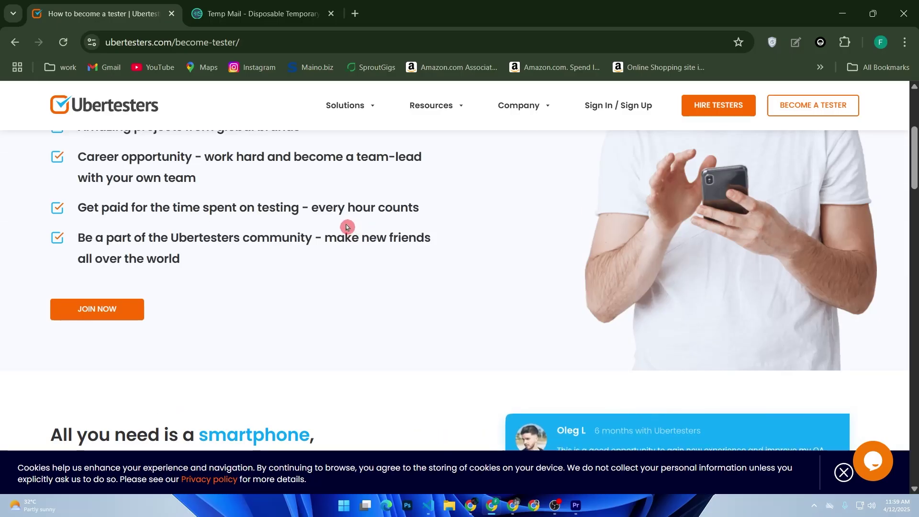
pyautogui.hotkey('alt', 'Left')
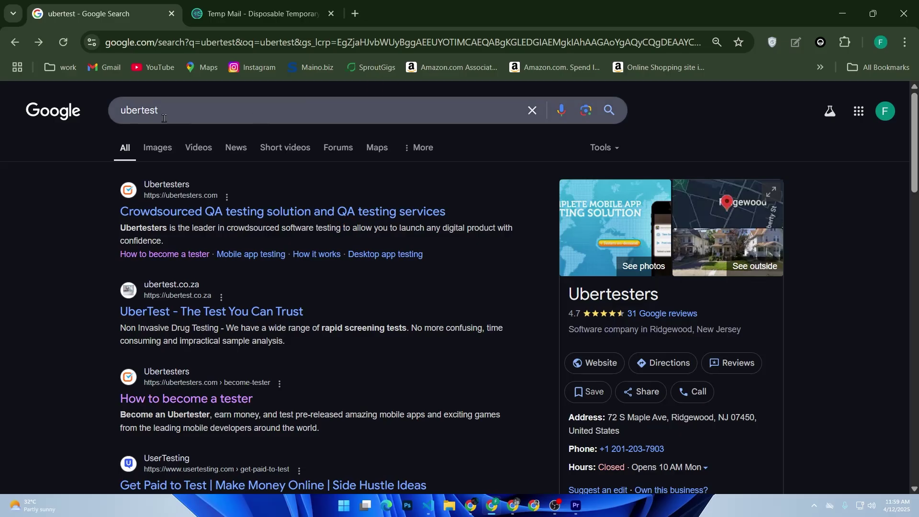
# - Rerun the Google search for 'uber test' to bring back the AI Overview and Ubertesters results
pyautogui.click(141, 110)
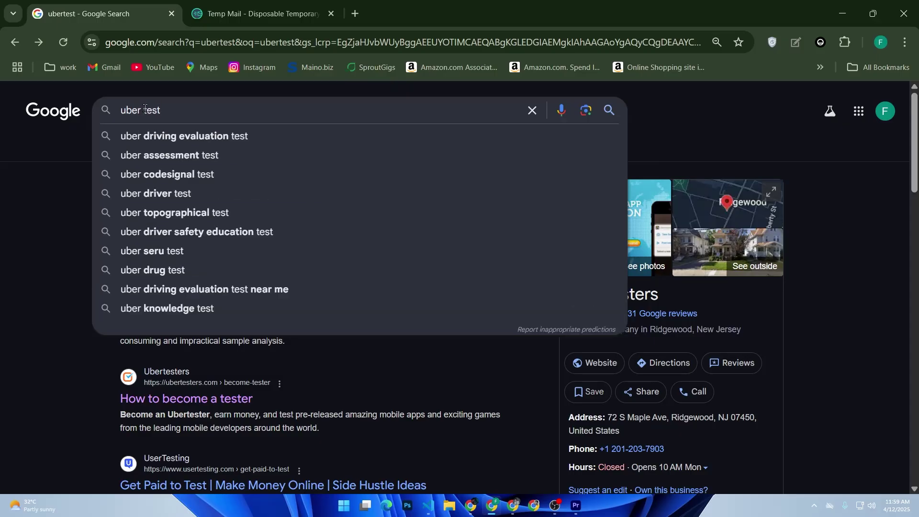
pyautogui.press('Return')
pyautogui.scroll(-2, 307, 219)
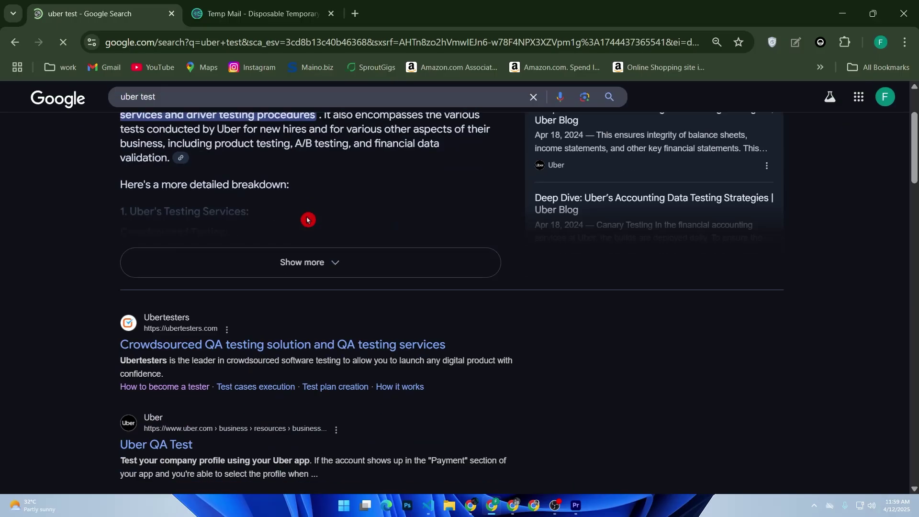
pyautogui.scroll(-3, 308, 219)
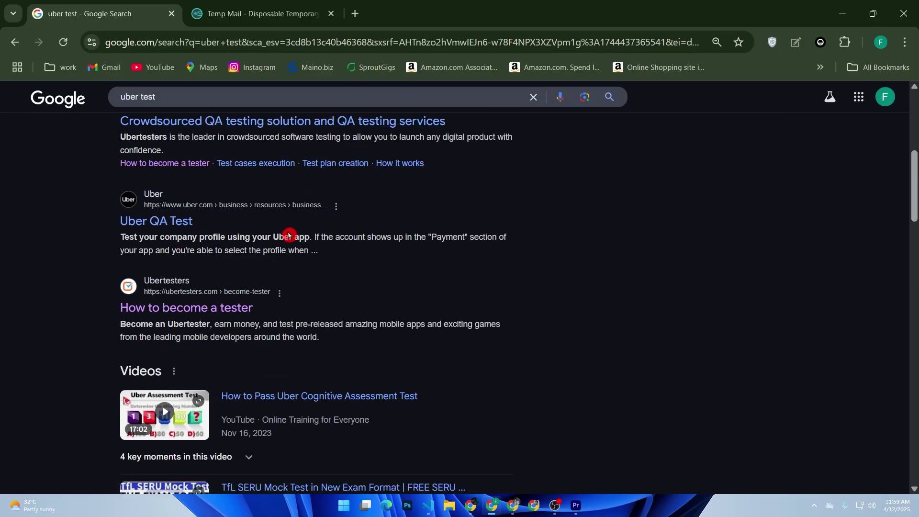
pyautogui.scroll(-2, 290, 236)
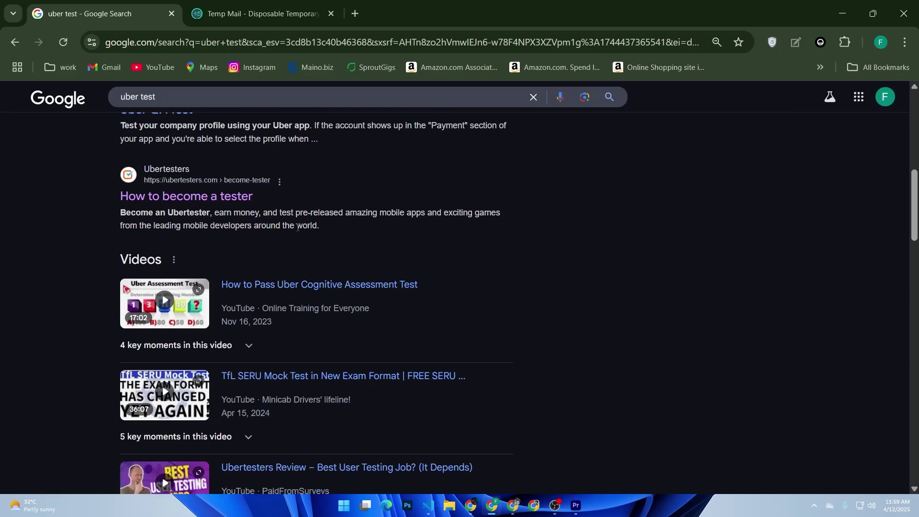
pyautogui.scroll(3, 298, 225)
pyautogui.scroll(3, 297, 225)
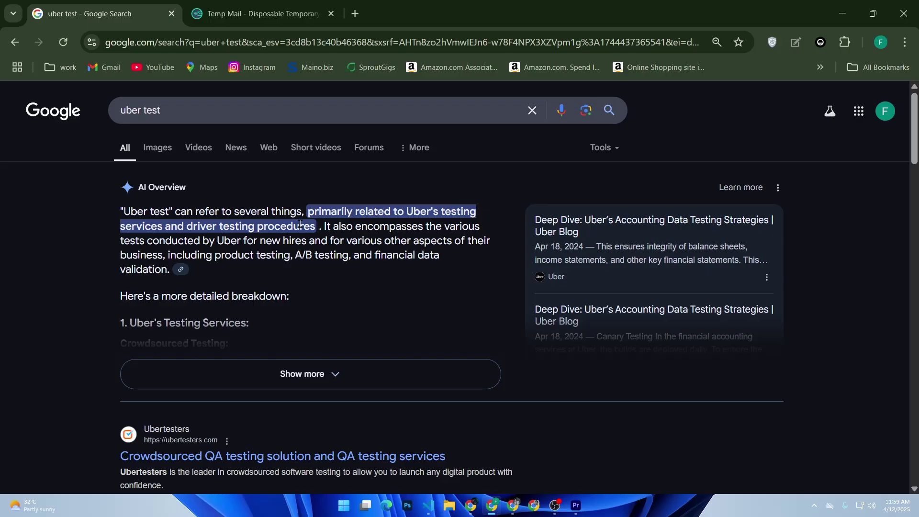
pyautogui.scroll(-3, 309, 223)
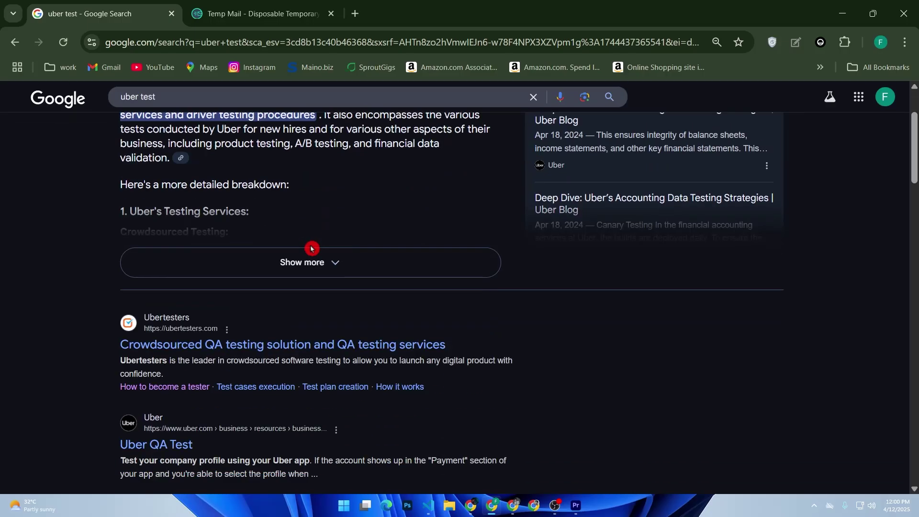
pyautogui.scroll(-2, 310, 251)
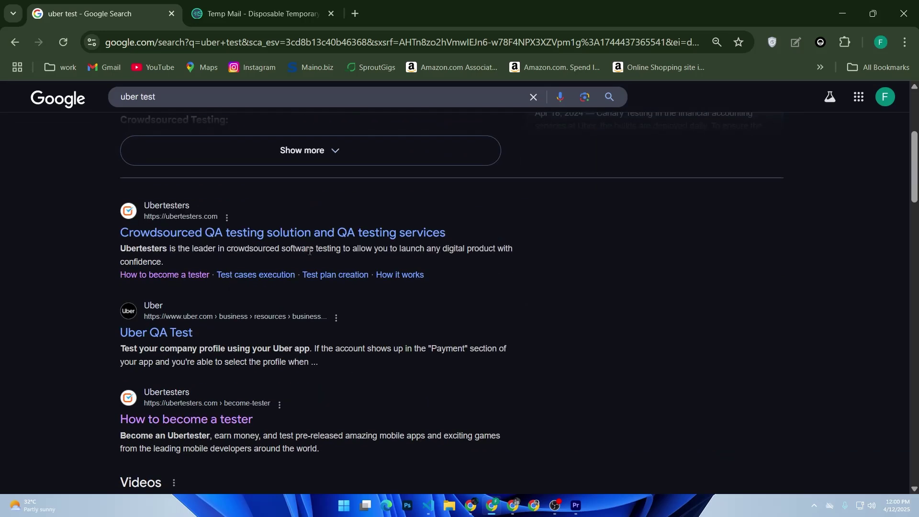
pyautogui.scroll(-2, 310, 251)
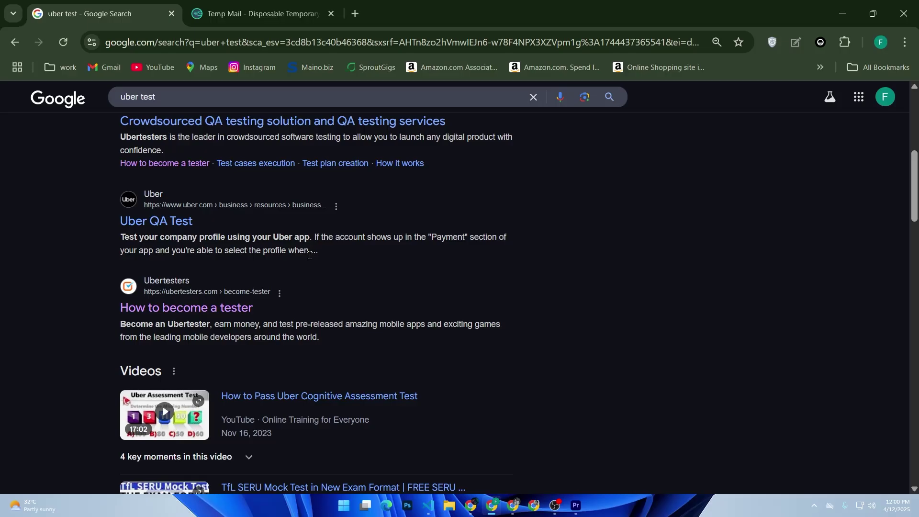
pyautogui.click(311, 257)
pyautogui.click(311, 260)
pyautogui.scroll(-2, 310, 259)
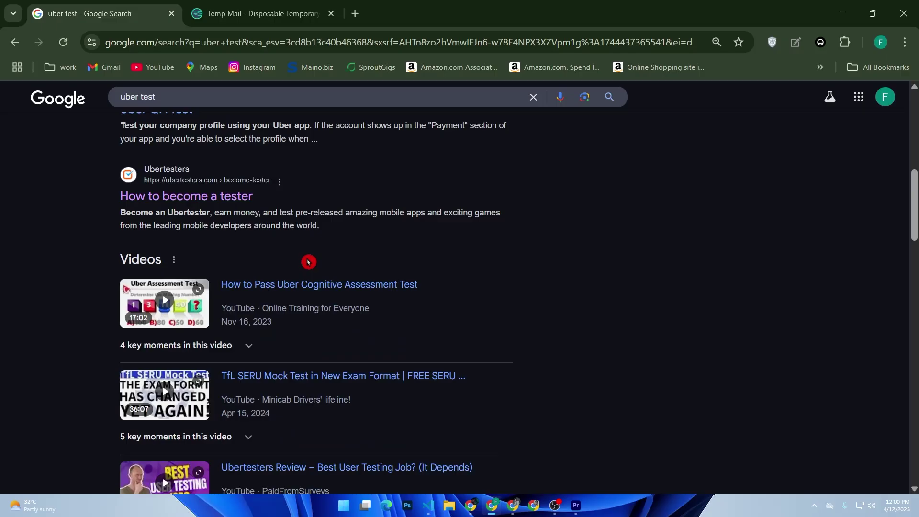
pyautogui.scroll(2, 309, 262)
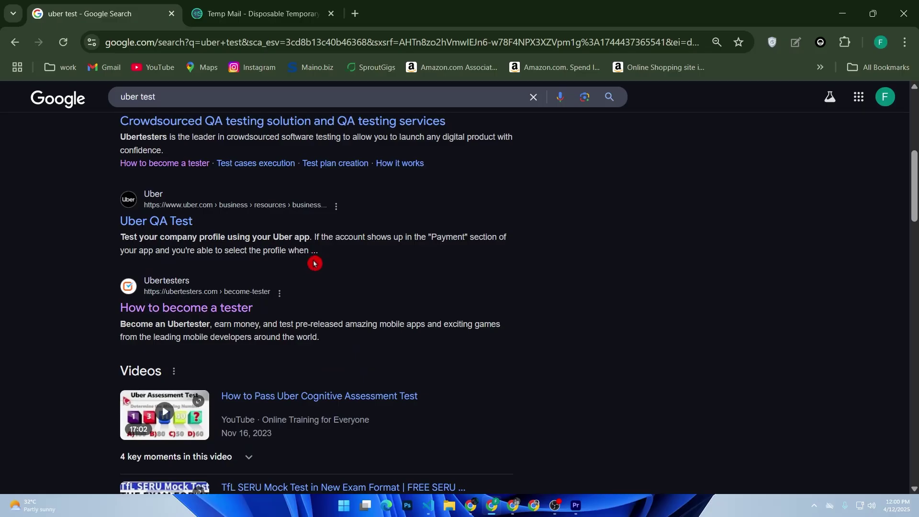
pyautogui.scroll(-3, 313, 309)
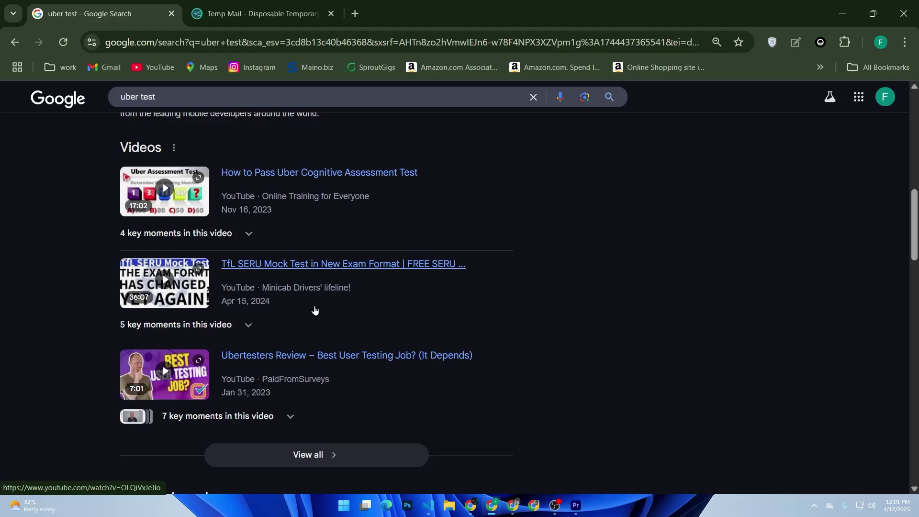
pyautogui.scroll(-2, 314, 310)
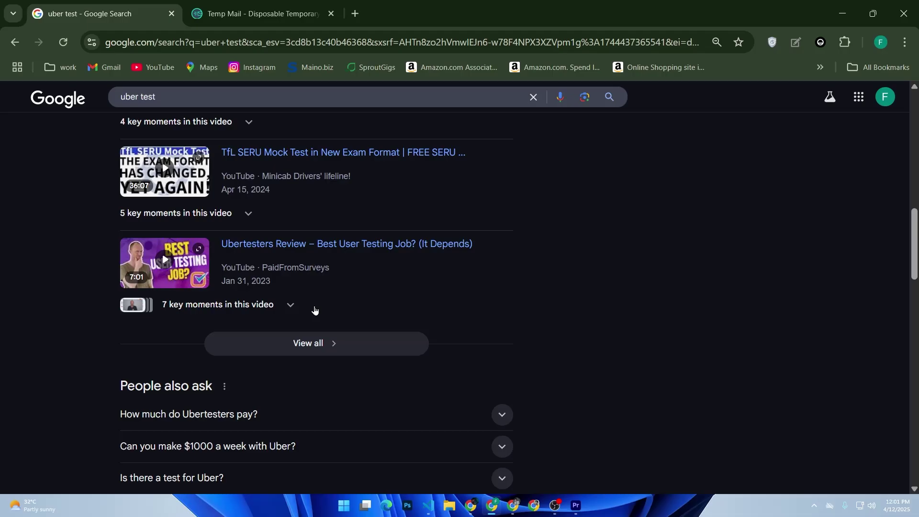
pyautogui.scroll(2, 314, 310)
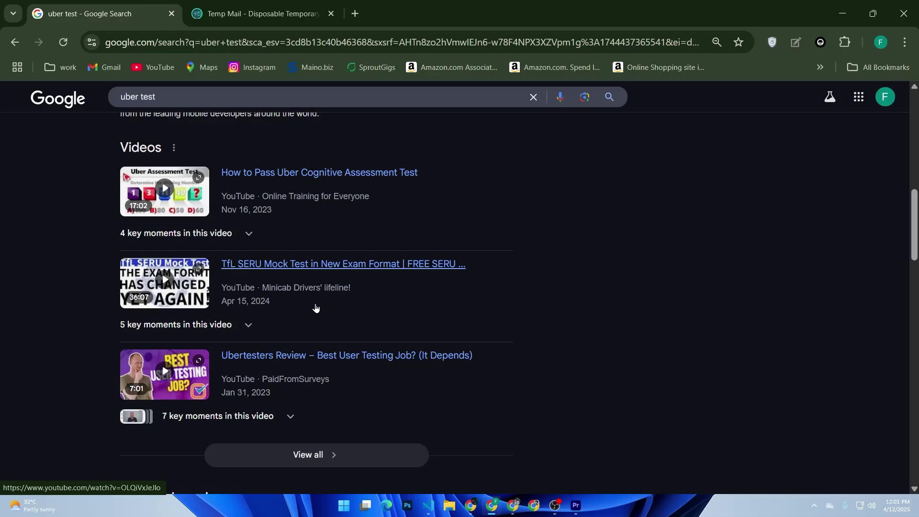
pyautogui.scroll(-2, 315, 308)
pyautogui.scroll(-2, 316, 308)
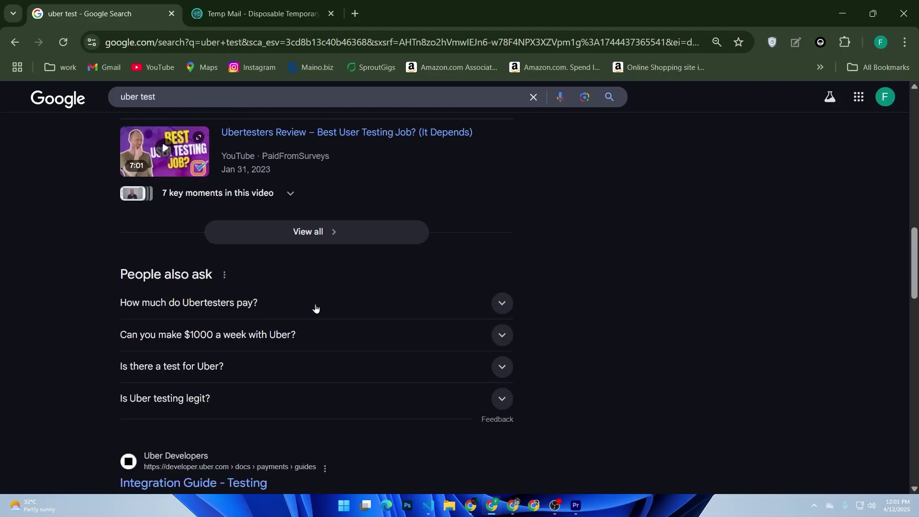
pyautogui.scroll(3, 314, 308)
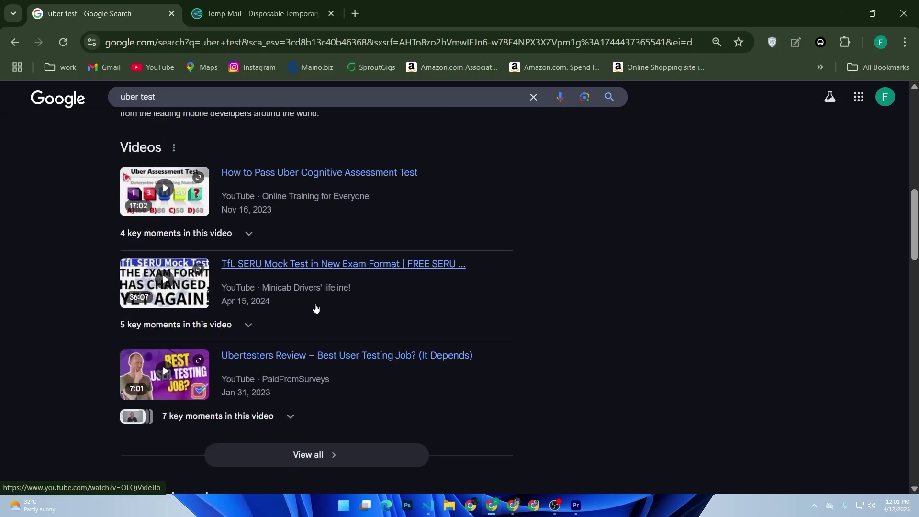
pyautogui.scroll(3, 316, 308)
pyautogui.scroll(3, 316, 308)
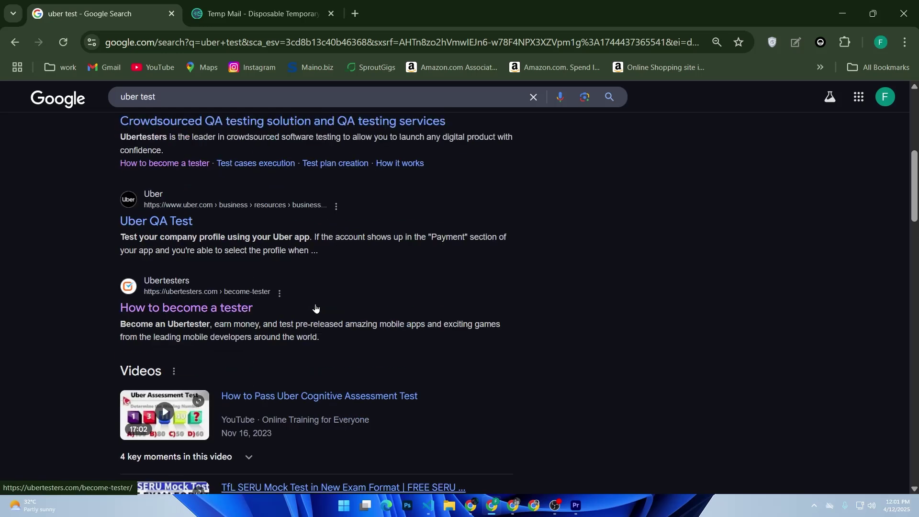
pyautogui.scroll(4, 315, 308)
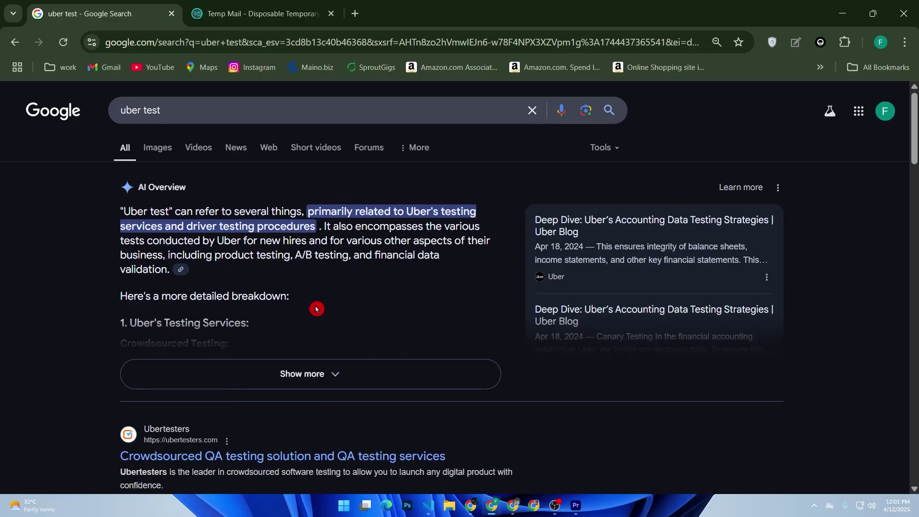
# - Expand the AI Overview, then open the Uber Developers 'Integration Guide - Testing' result
pyautogui.click(294, 370)
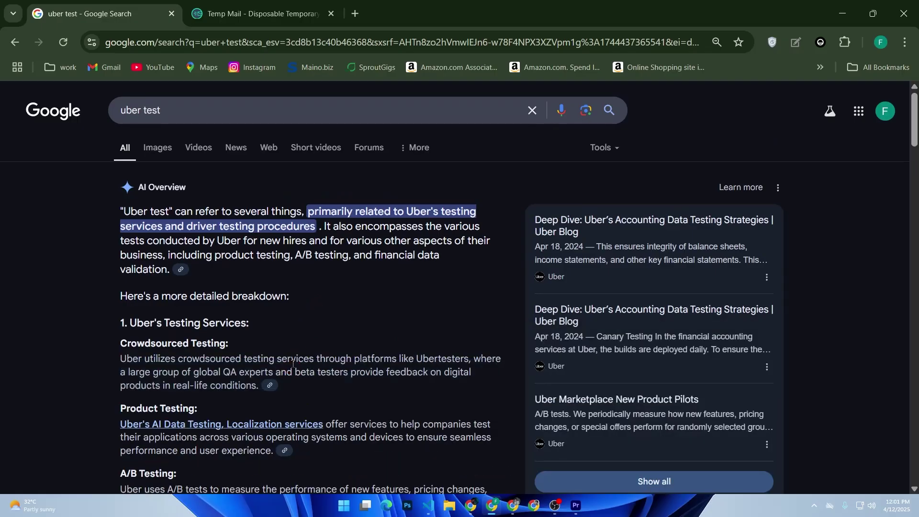
pyautogui.scroll(-2, 294, 365)
pyautogui.scroll(-2, 295, 364)
pyautogui.scroll(-2, 295, 365)
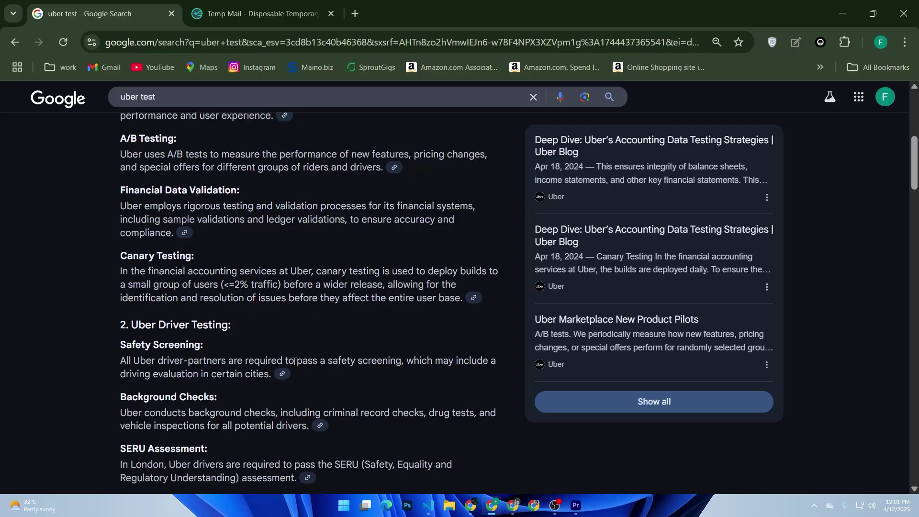
pyautogui.scroll(-2, 295, 362)
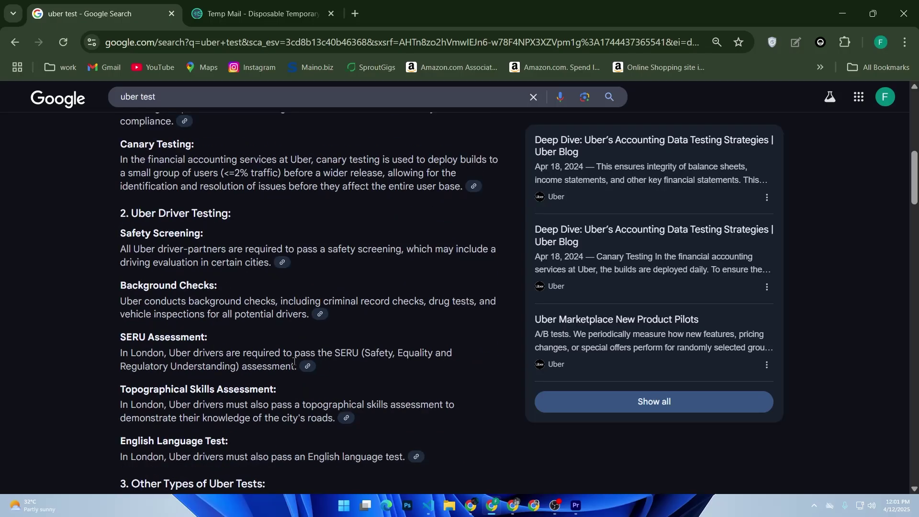
pyautogui.scroll(-2, 294, 361)
pyautogui.scroll(-2, 294, 365)
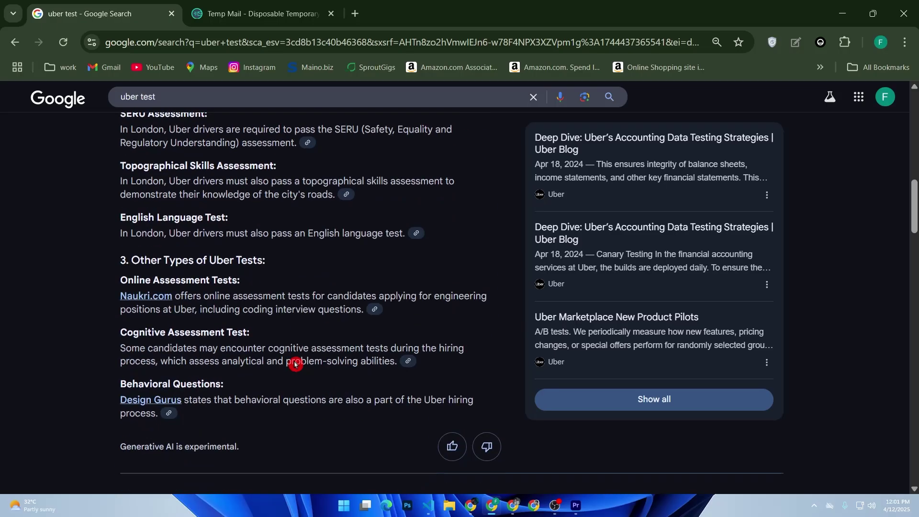
pyautogui.scroll(-2, 294, 361)
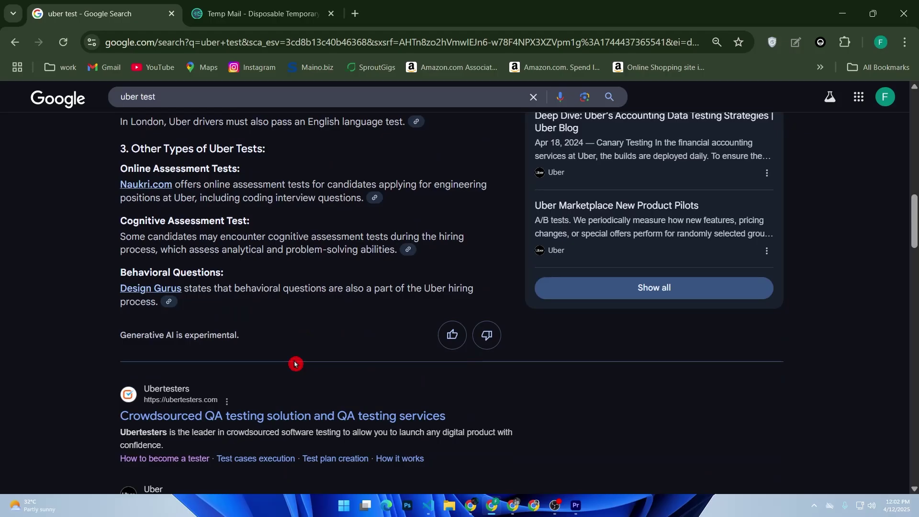
pyautogui.scroll(-2, 295, 364)
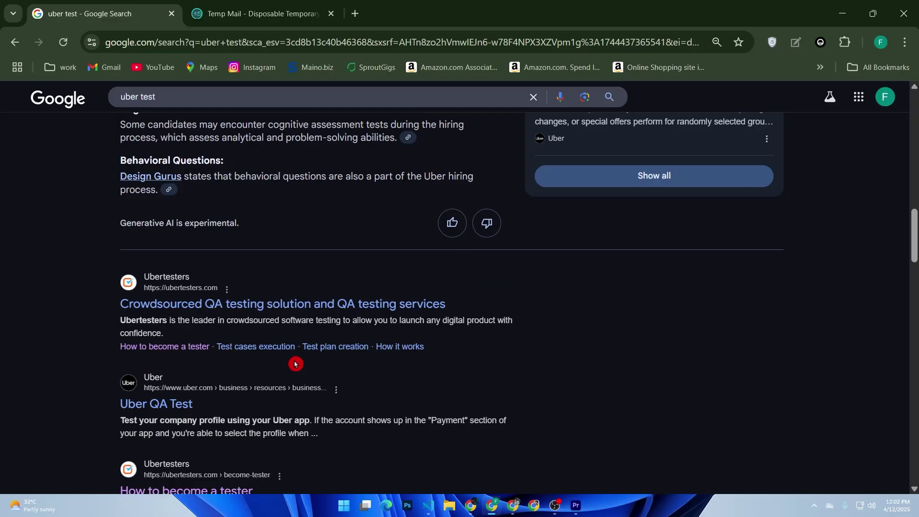
pyautogui.scroll(-3, 294, 363)
pyautogui.scroll(-2, 294, 364)
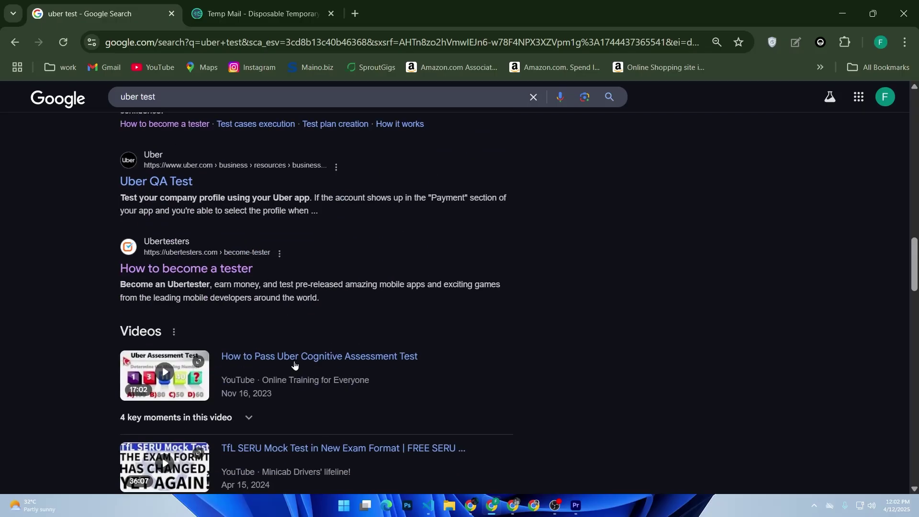
pyautogui.scroll(-1, 295, 365)
pyautogui.scroll(-1, 294, 363)
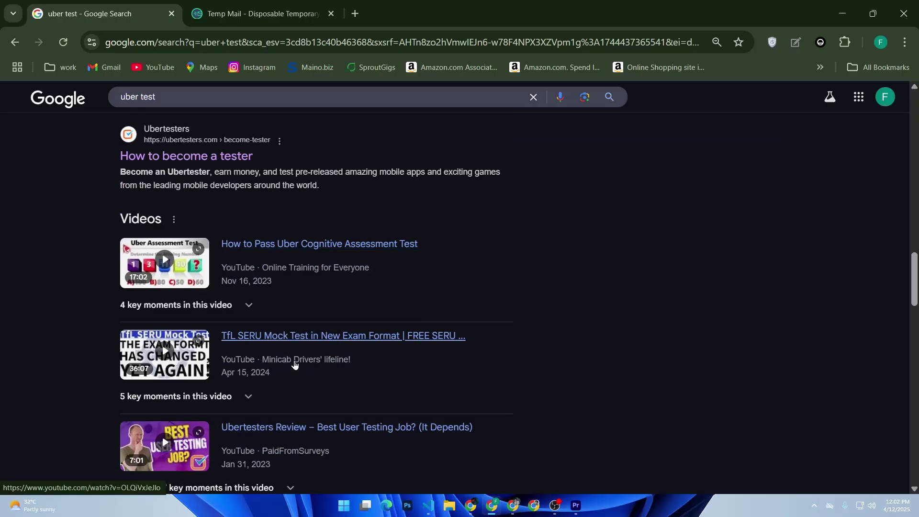
pyautogui.scroll(-3, 294, 364)
pyautogui.scroll(-2, 294, 363)
pyautogui.scroll(-4, 265, 364)
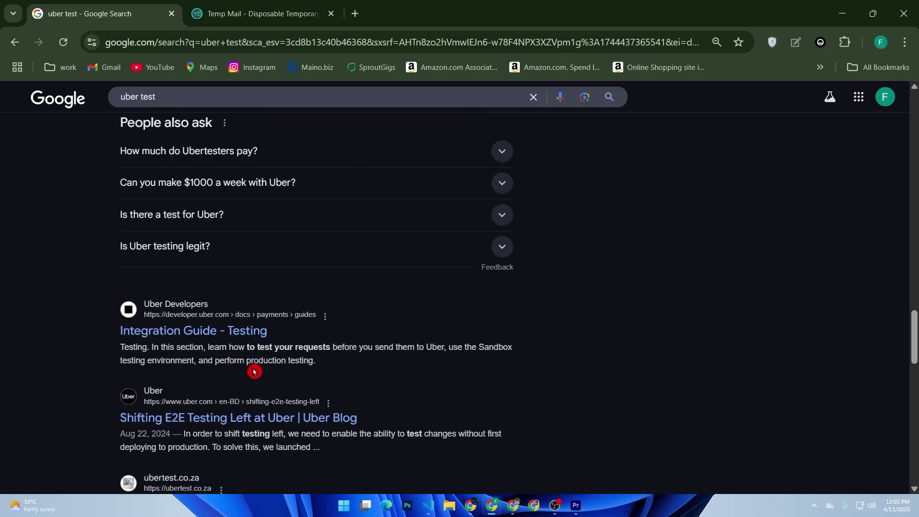
pyautogui.click(216, 334)
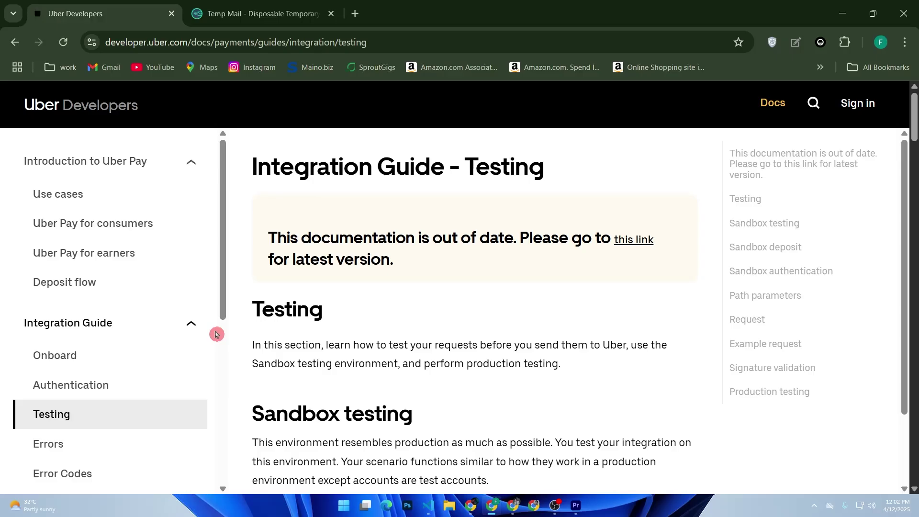
pyautogui.scroll(-2, 216, 335)
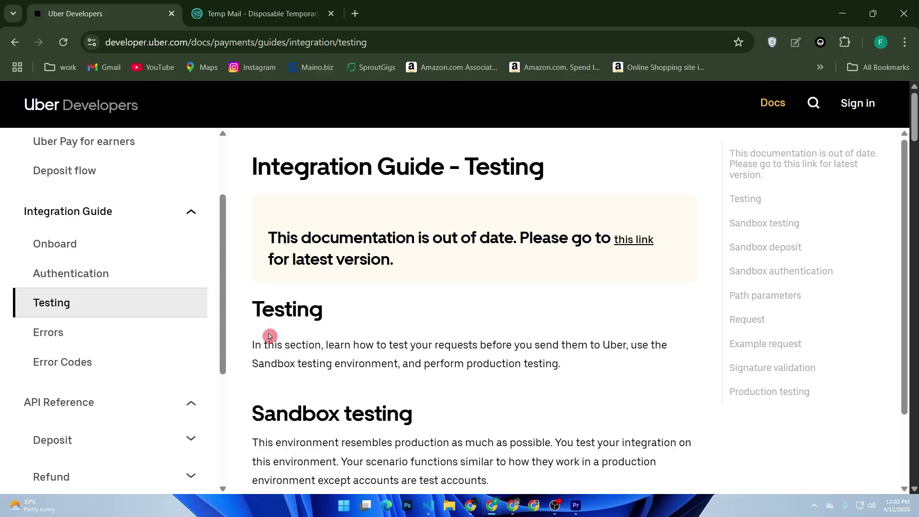
pyautogui.scroll(-2, 268, 336)
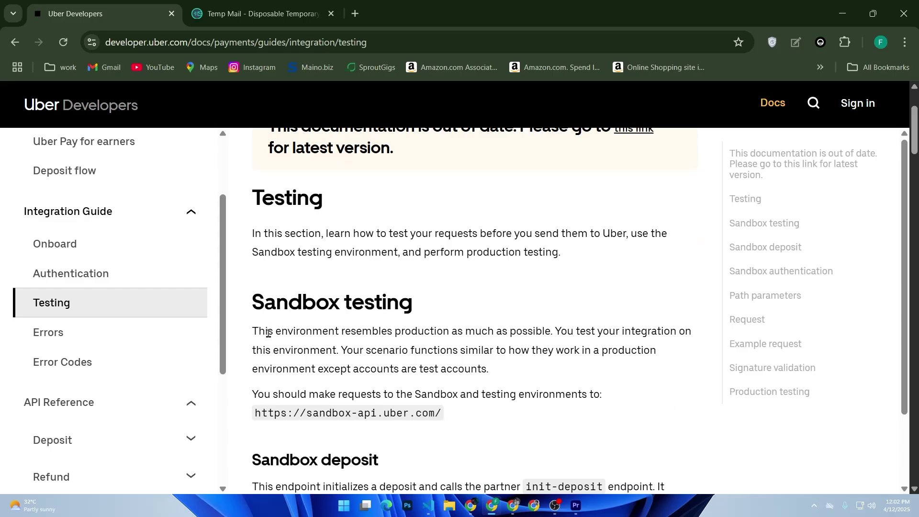
pyautogui.scroll(-2, 269, 333)
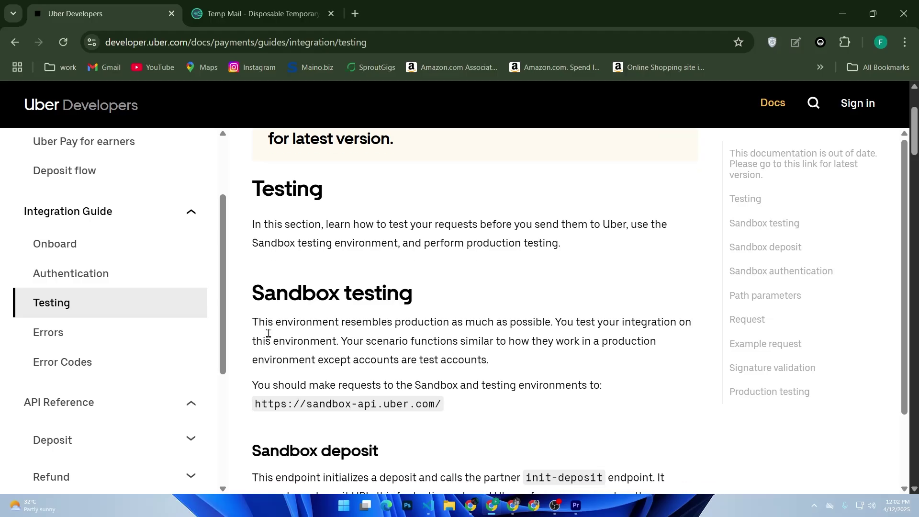
pyautogui.scroll(-2, 269, 336)
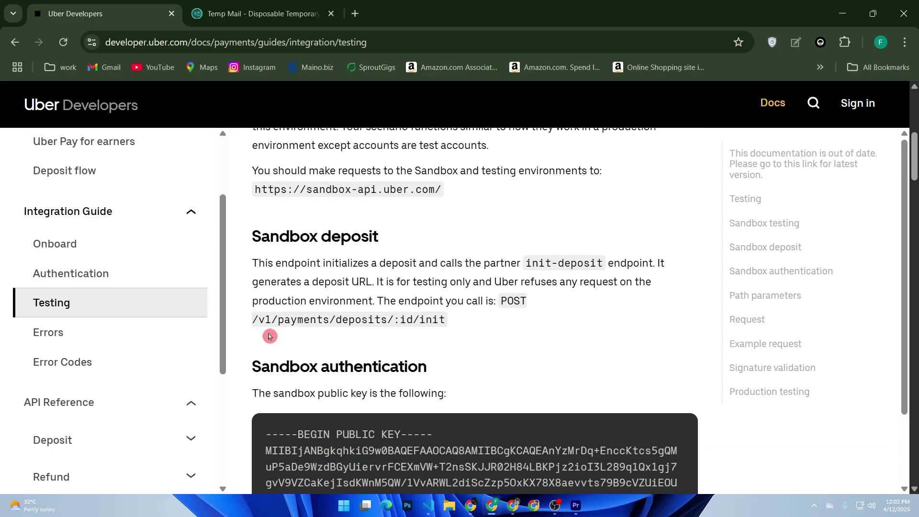
pyautogui.scroll(-2, 269, 337)
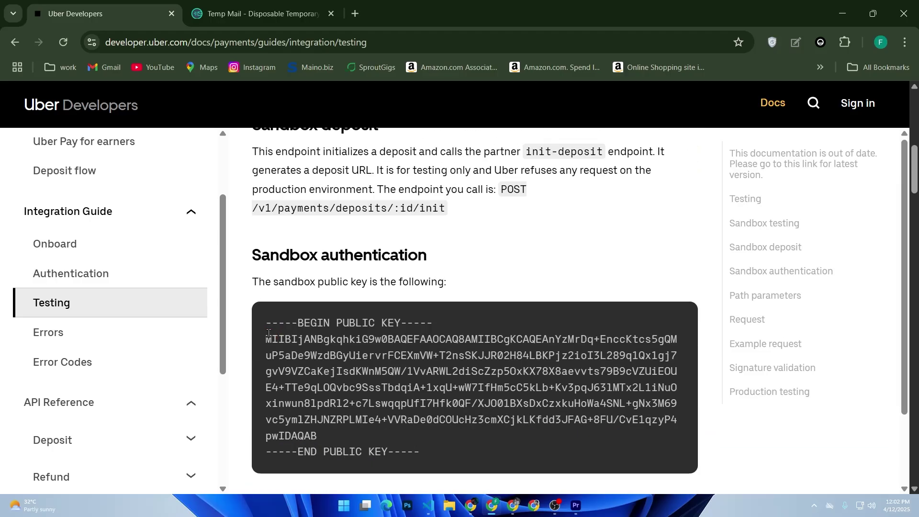
pyautogui.scroll(-2, 269, 335)
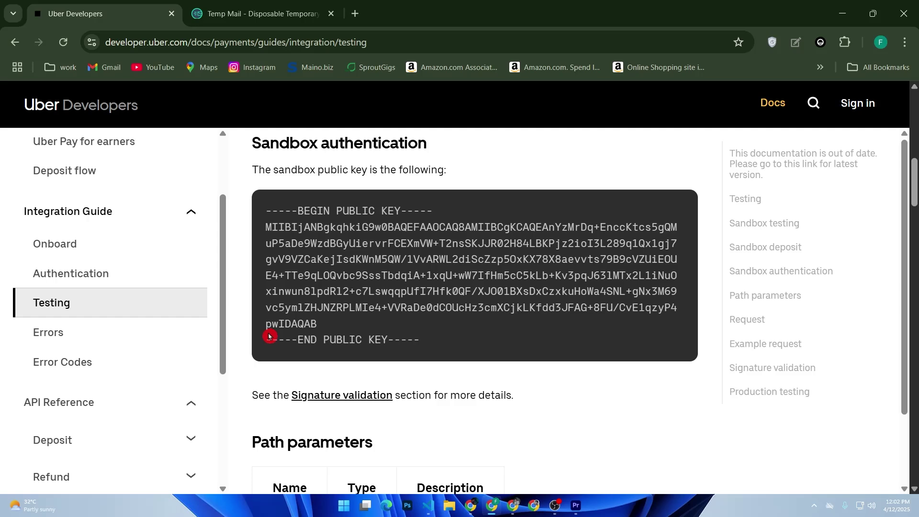
pyautogui.scroll(-2, 268, 336)
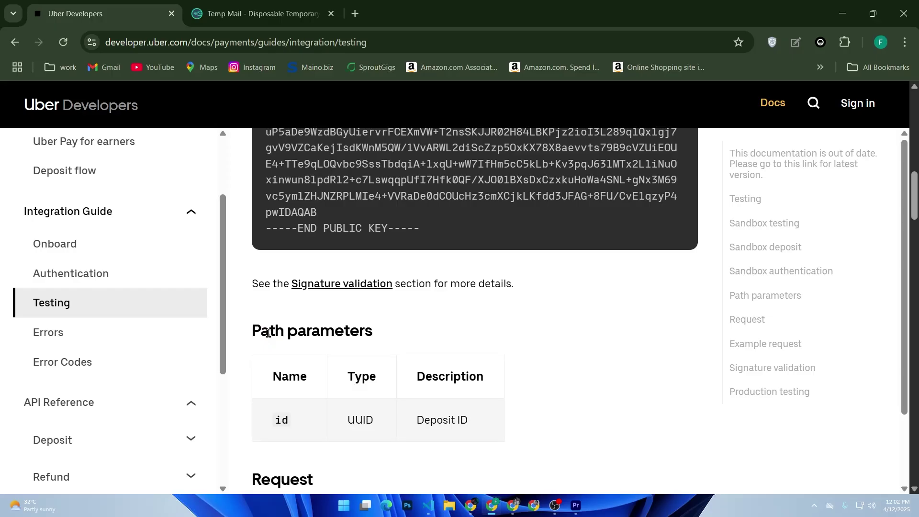
pyautogui.scroll(-2, 269, 336)
pyautogui.scroll(2, 269, 337)
pyautogui.scroll(2, 269, 337)
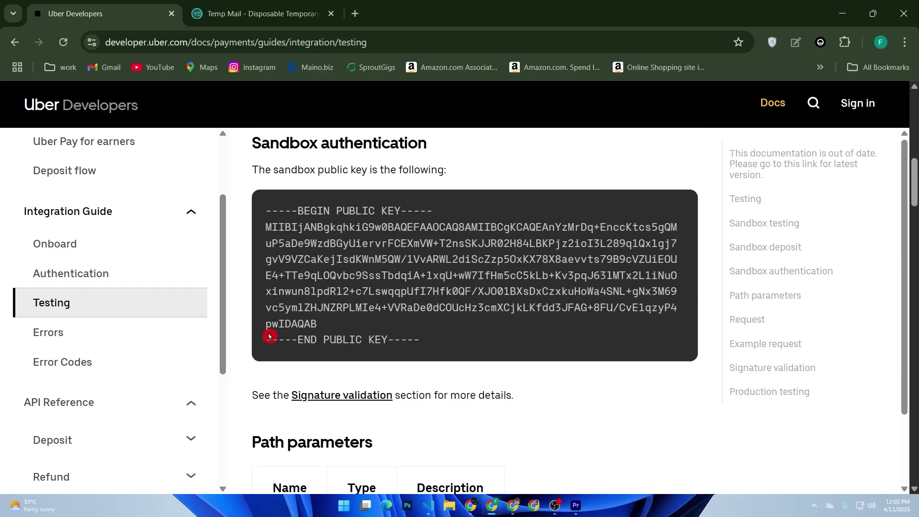
pyautogui.scroll(2, 269, 336)
pyautogui.scroll(2, 269, 336)
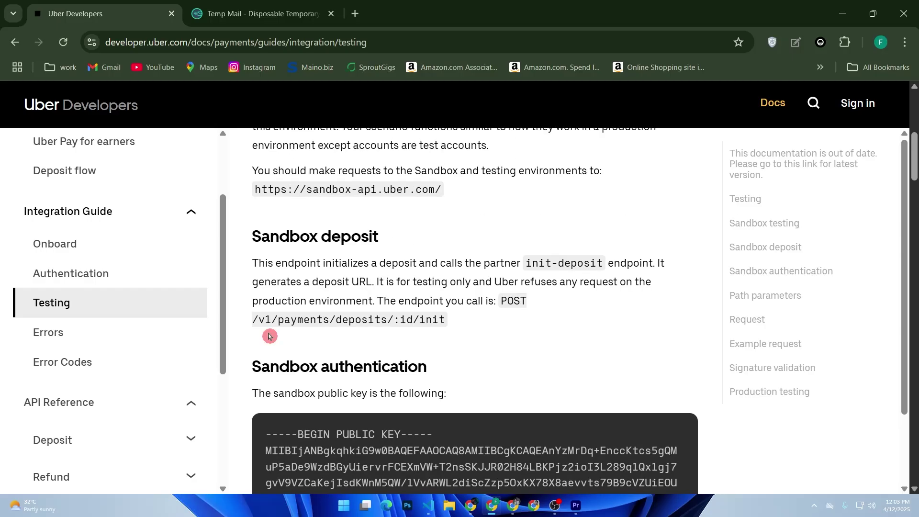
pyautogui.scroll(2, 269, 336)
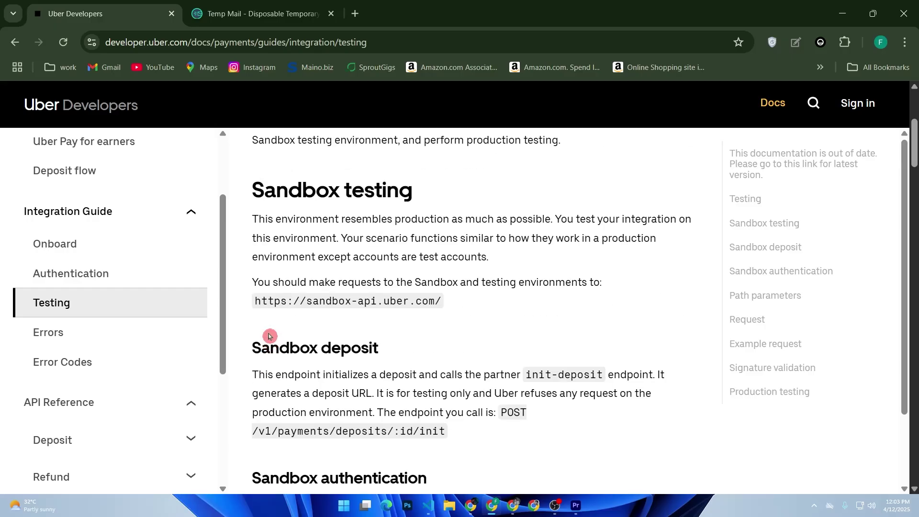
pyautogui.scroll(2, 270, 336)
pyautogui.scroll(2, 269, 336)
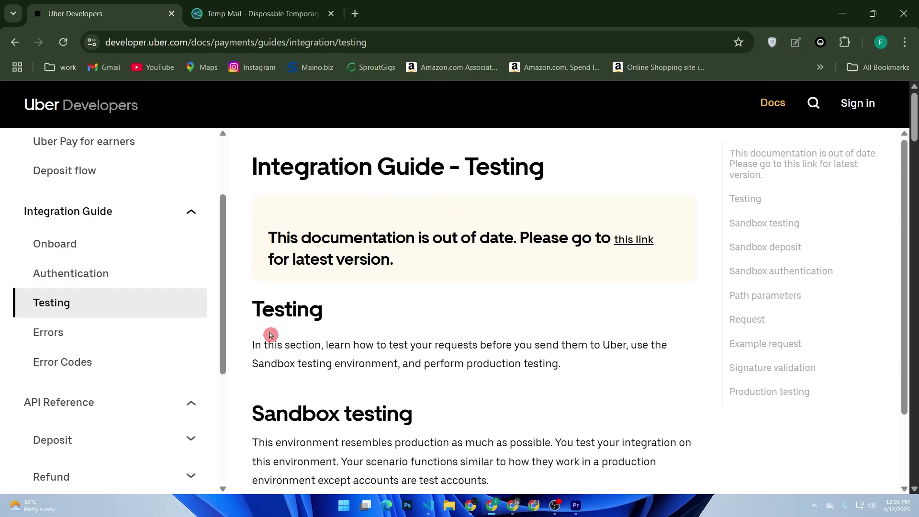
pyautogui.scroll(-2, 270, 335)
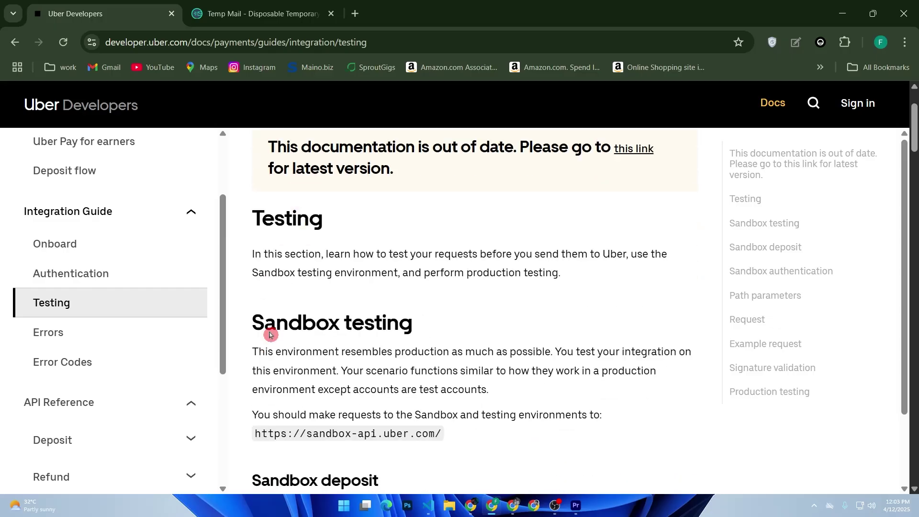
pyautogui.scroll(-2, 271, 334)
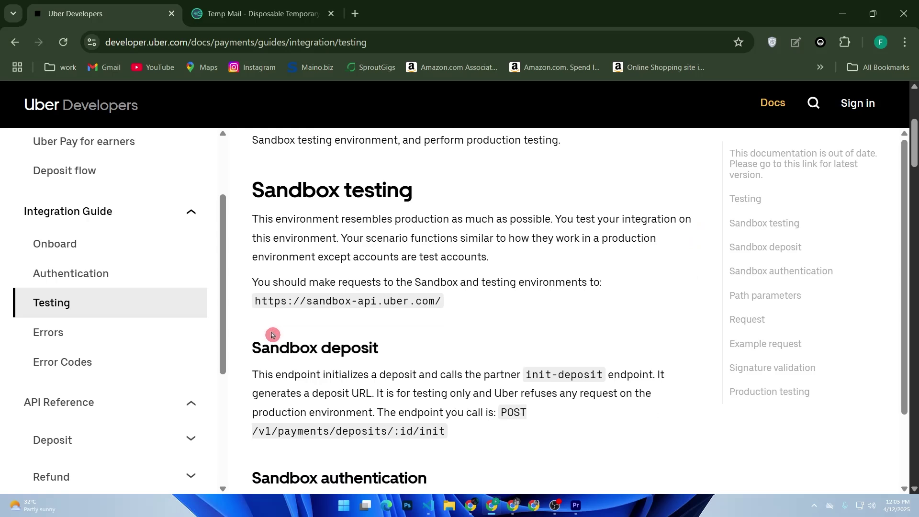
pyautogui.scroll(-5, 272, 335)
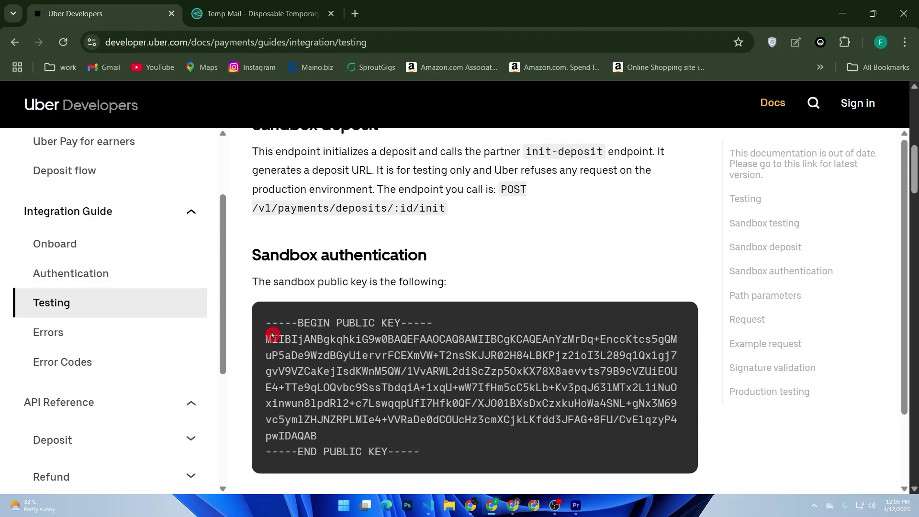
pyautogui.scroll(-4, 272, 335)
pyautogui.scroll(-2, 273, 335)
pyautogui.scroll(-2, 272, 331)
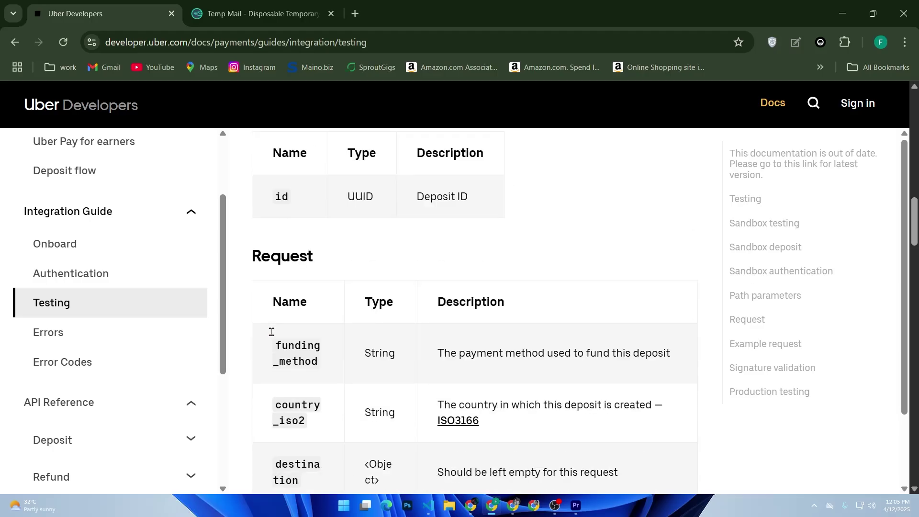
pyautogui.scroll(-3, 272, 334)
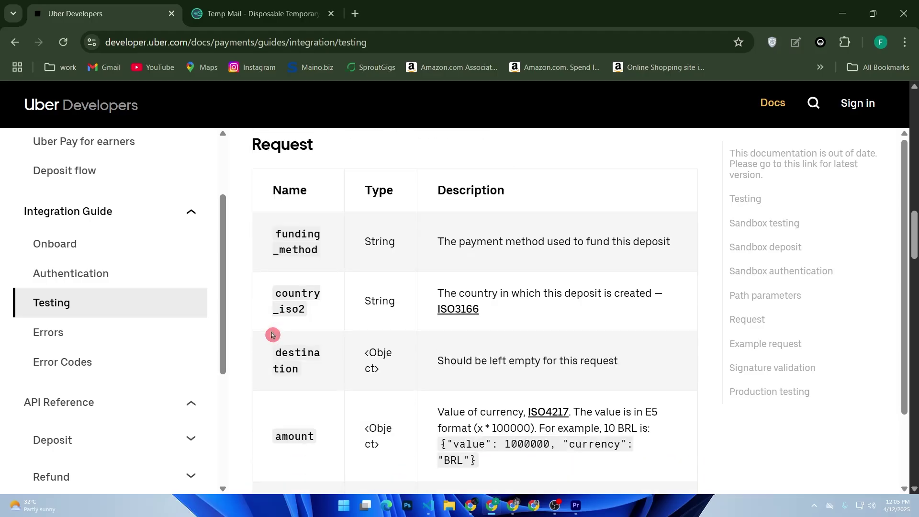
pyautogui.scroll(-2, 272, 335)
pyautogui.scroll(-2, 272, 335)
pyautogui.scroll(-2, 272, 331)
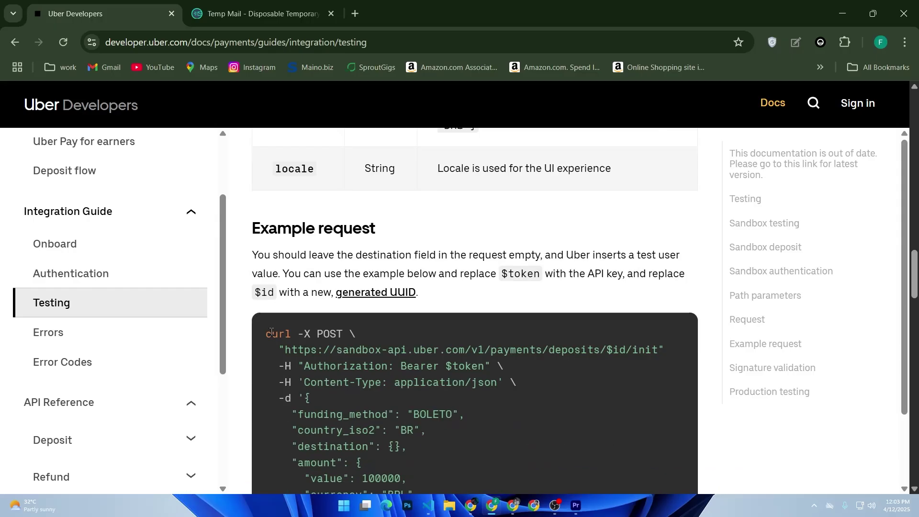
pyautogui.scroll(-3, 271, 331)
pyautogui.scroll(-3, 271, 331)
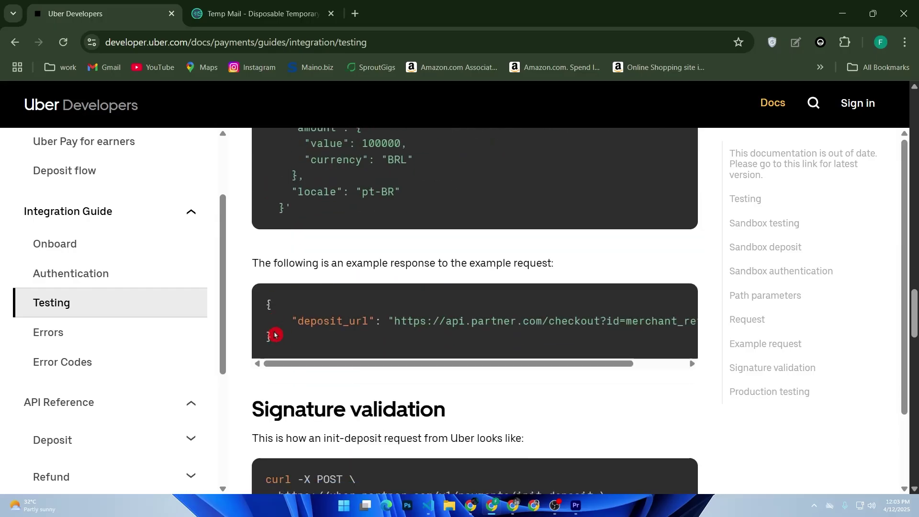